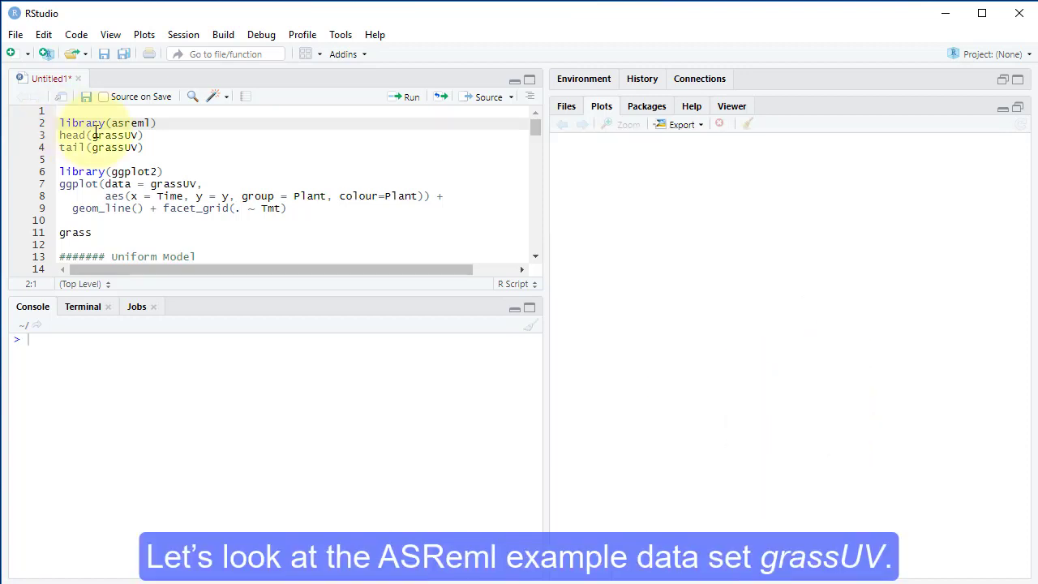
# Load asreml, then print head(grassUV) and tail(grassUV) in the console
pyautogui.click(399, 97)
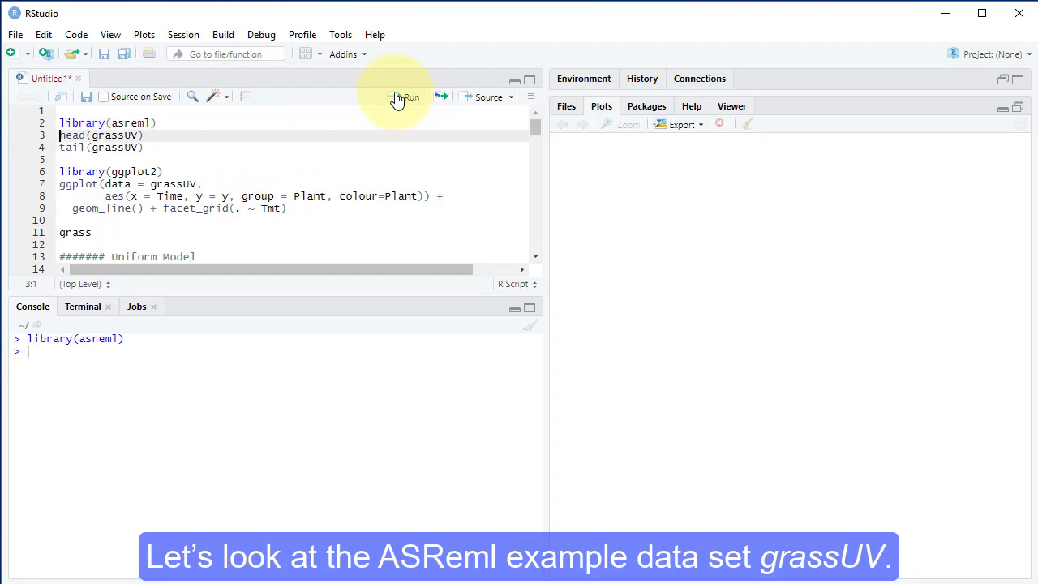
pyautogui.click(398, 98)
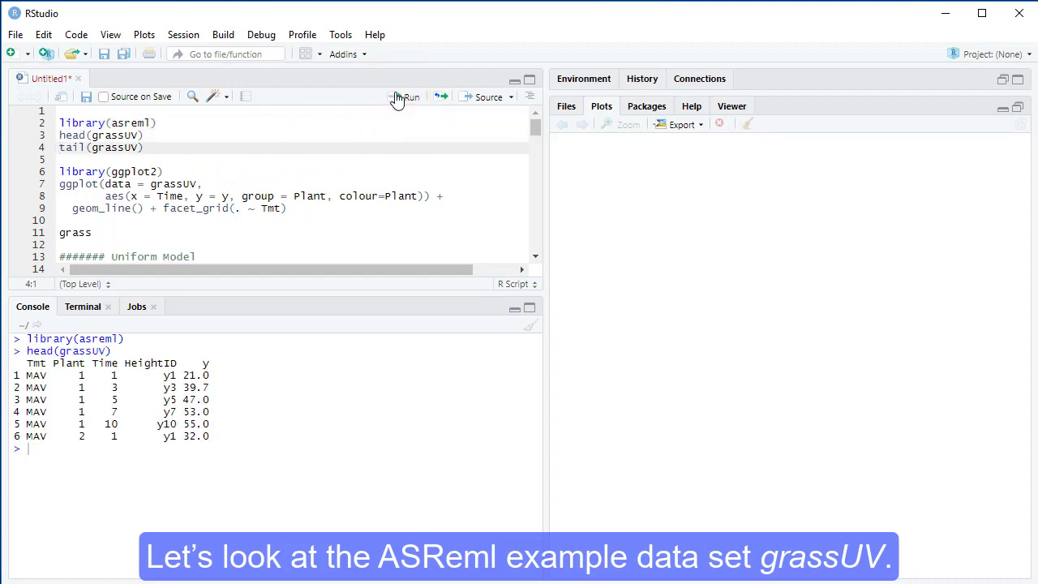
pyautogui.click(398, 98)
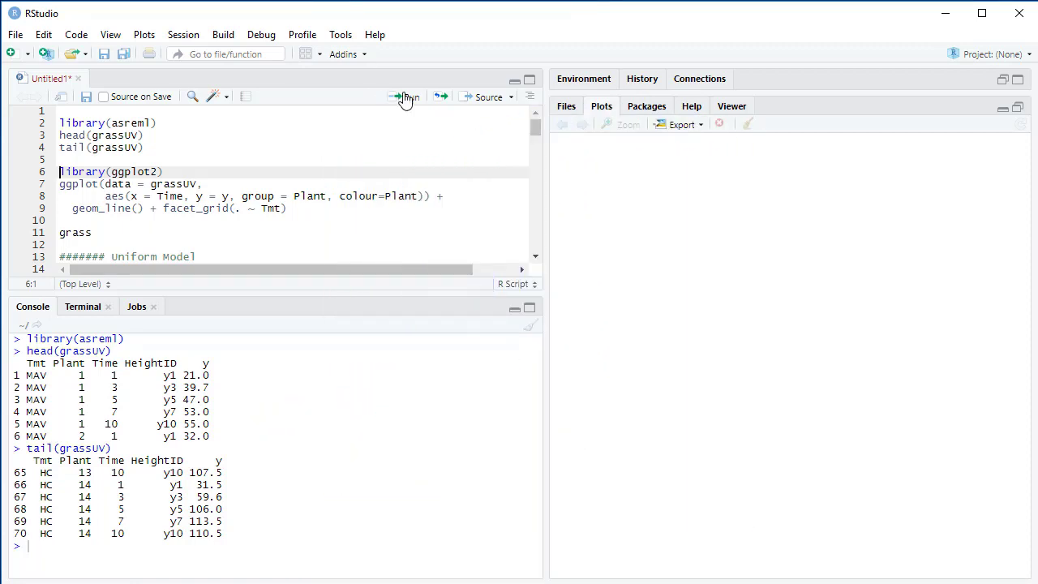
# Load ggplot2 and plot plant height over Time, faceted into HC and MAV panels
pyautogui.click(406, 98)
pyautogui.click(405, 98)
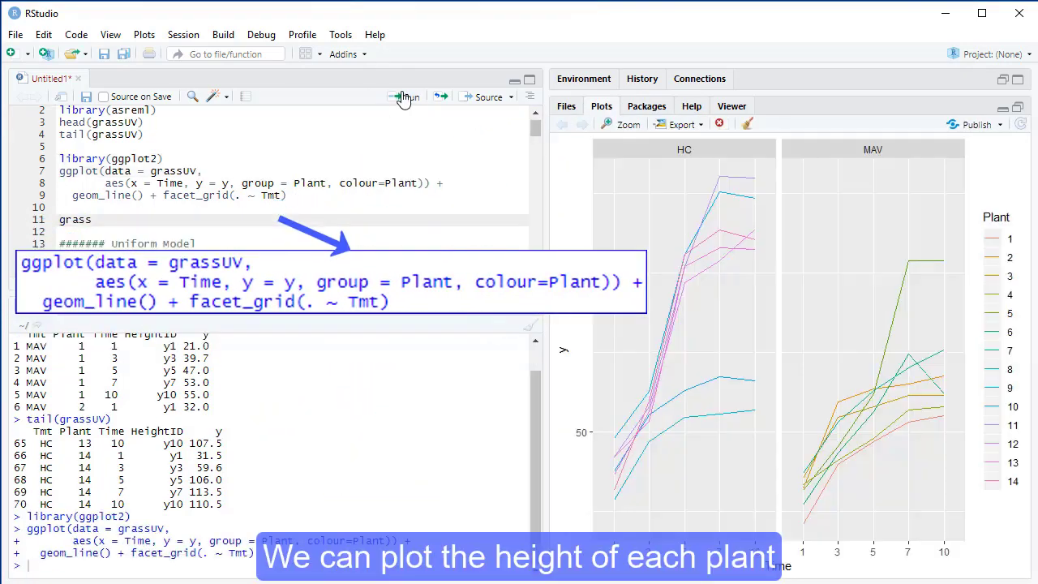
pyautogui.moveTo(542, 160); pyautogui.dragTo(345, 177)
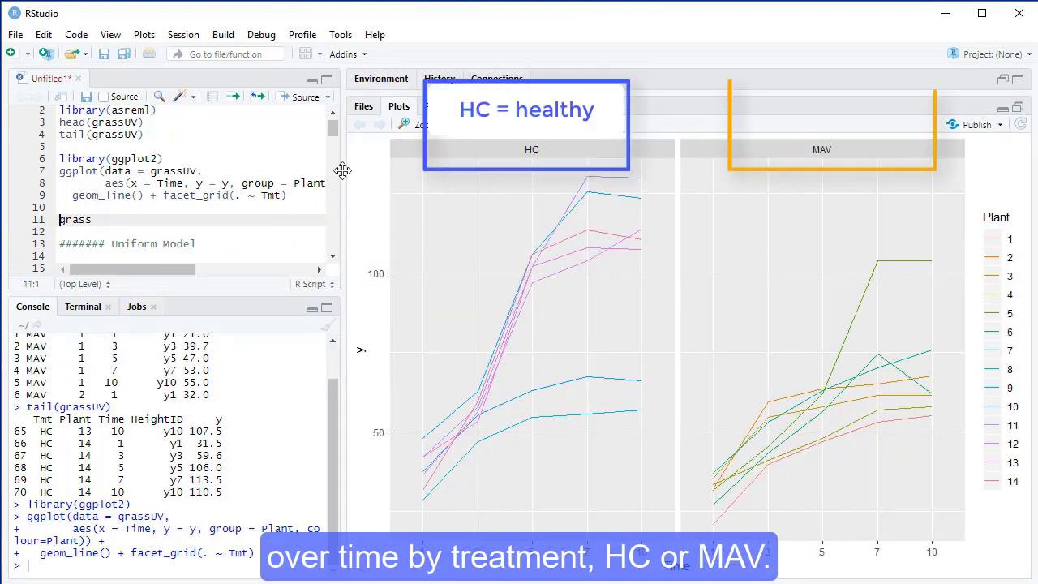
pyautogui.moveTo(342, 170); pyautogui.dragTo(525, 158)
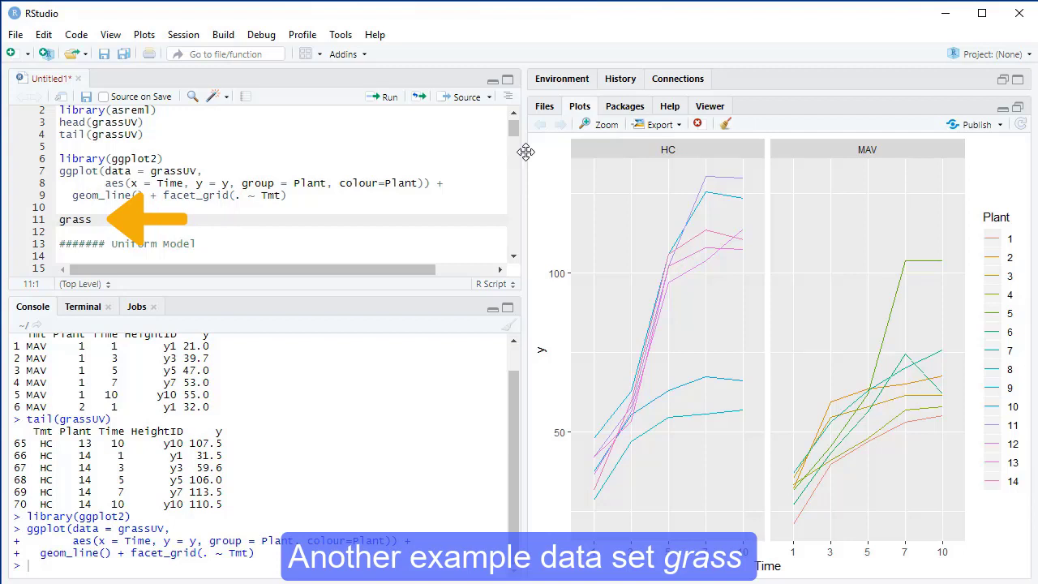
# Print the wide grass data frame with columns y1 to y10 from line 11
pyautogui.click(378, 97)
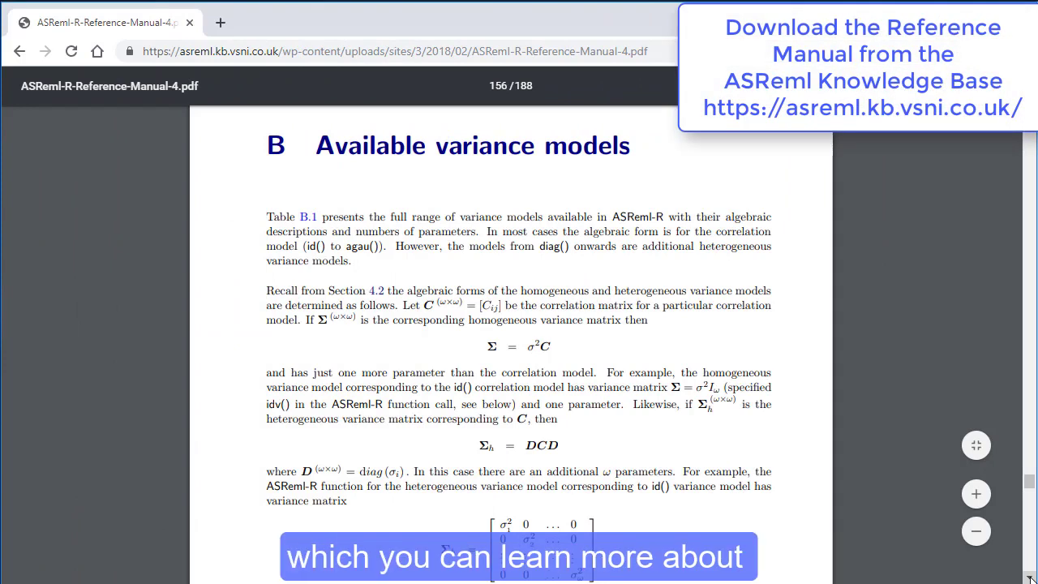
# Scroll through Appendix B Table B.1 of variance models, pages 156 to 159
pyautogui.scroll(-3, 1030, 579)
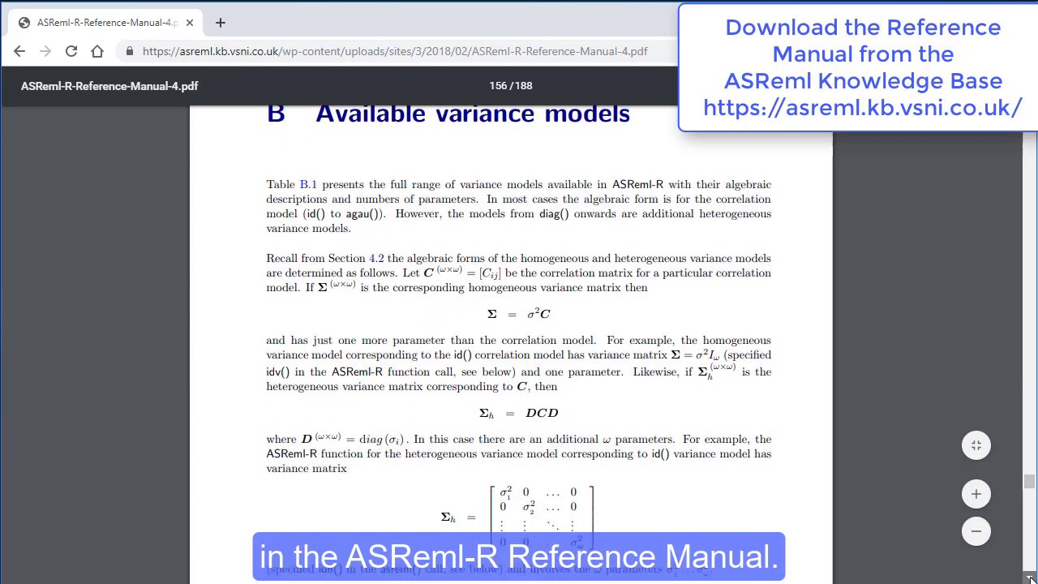
pyautogui.scroll(-6, 1029, 579)
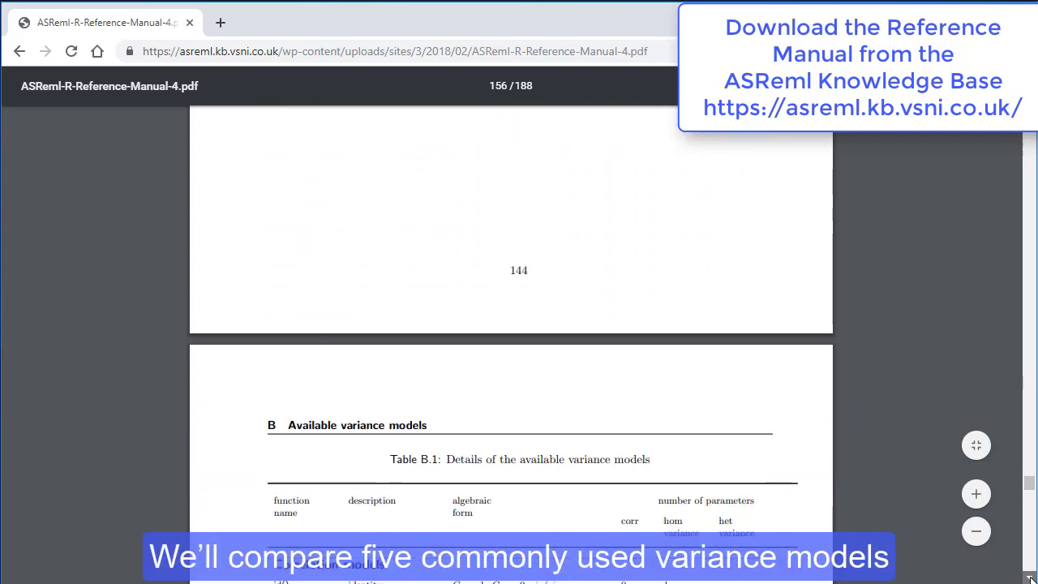
pyautogui.scroll(-6, 1029, 579)
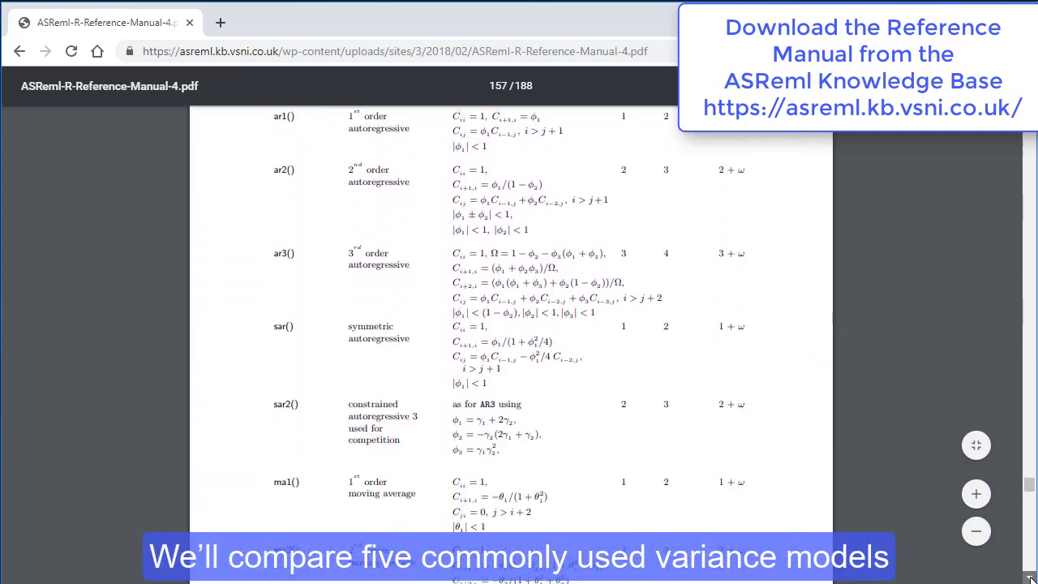
pyautogui.scroll(-6, 1029, 579)
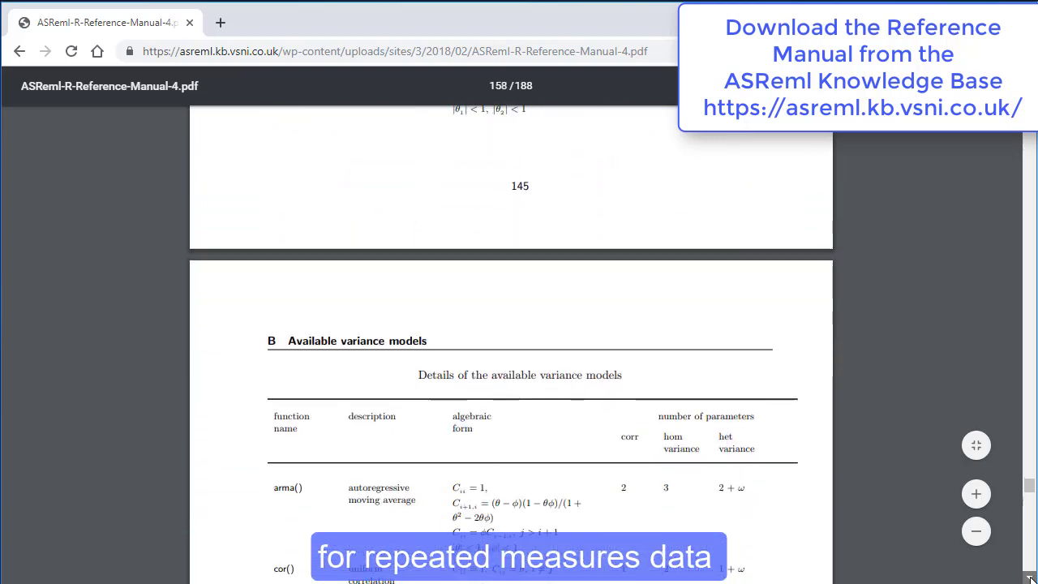
pyautogui.scroll(-6, 1029, 579)
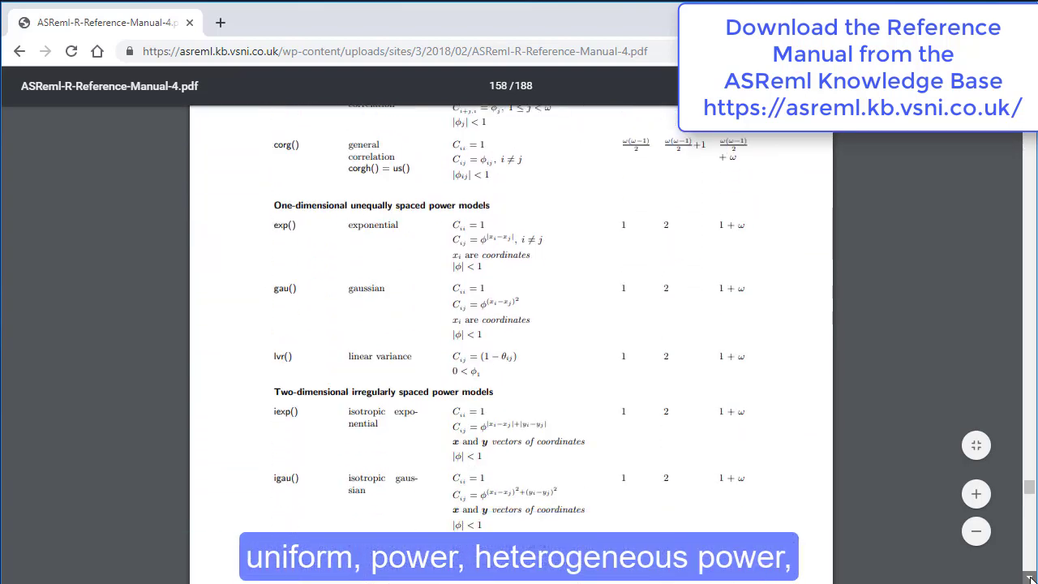
pyautogui.scroll(-6, 1030, 579)
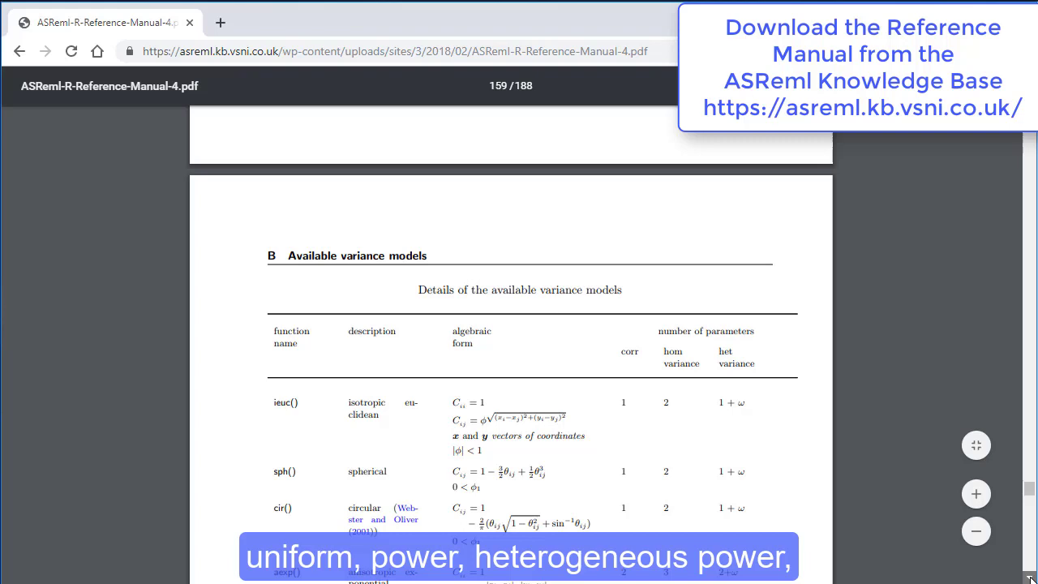
pyautogui.scroll(-3, 1030, 579)
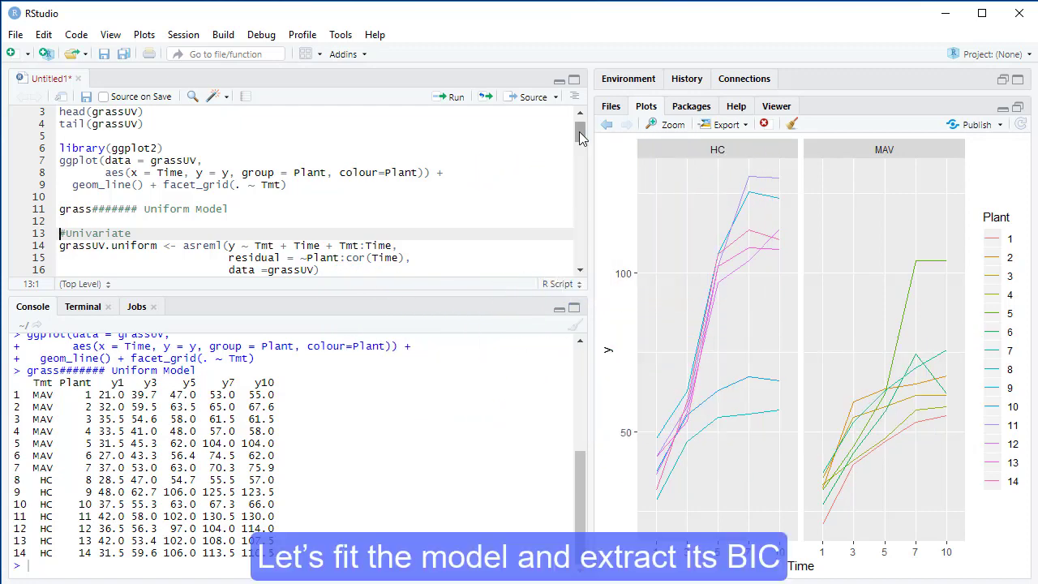
# Fit grassUV.uniform with residual ~Plant:cor(Time) and print its BIC, 401.9422
pyautogui.click(579, 132)
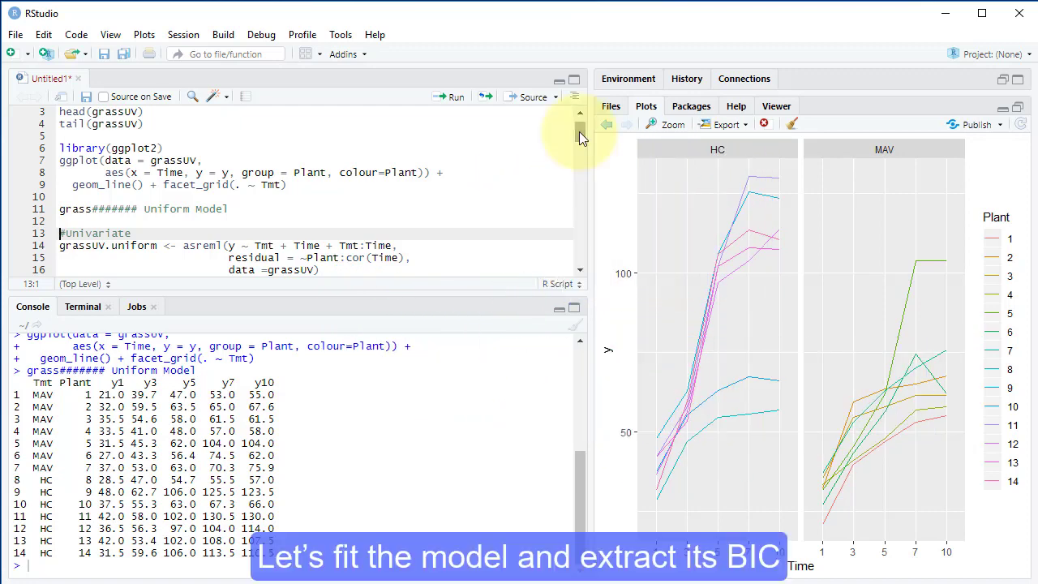
pyautogui.click(450, 107)
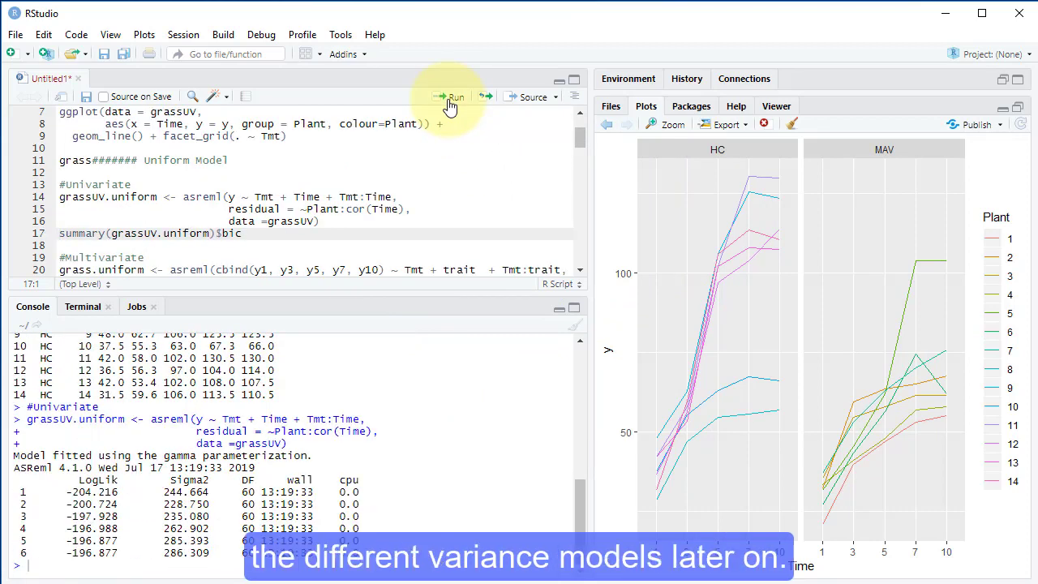
pyautogui.click(451, 106)
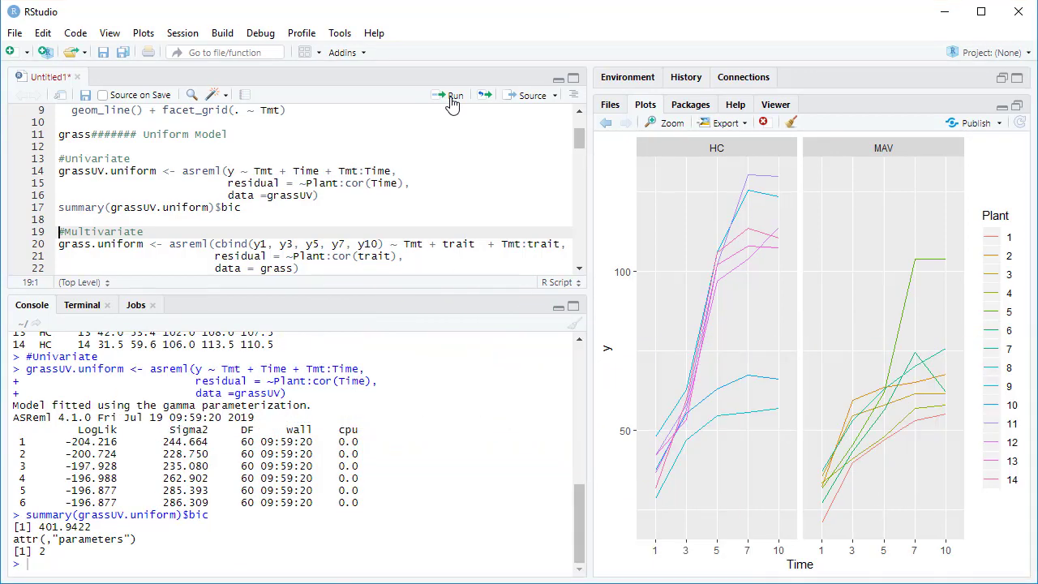
# Fit the multivariate grass.uniform model using cor(trait) and print its BIC, 401.9422
pyautogui.moveTo(576, 508); pyautogui.dragTo(559, 450)
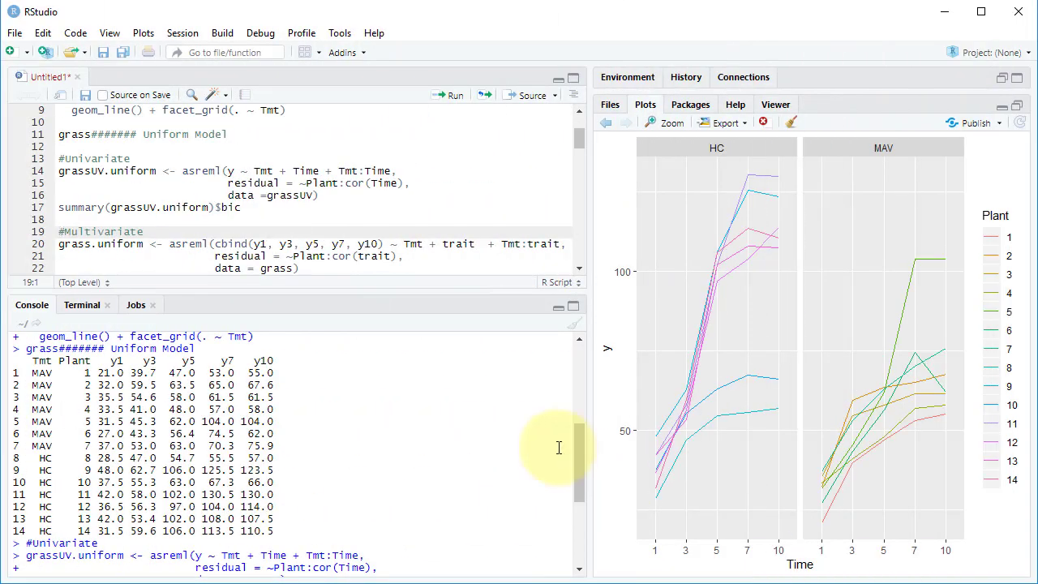
pyautogui.click(454, 101)
pyautogui.click(455, 100)
pyautogui.click(454, 100)
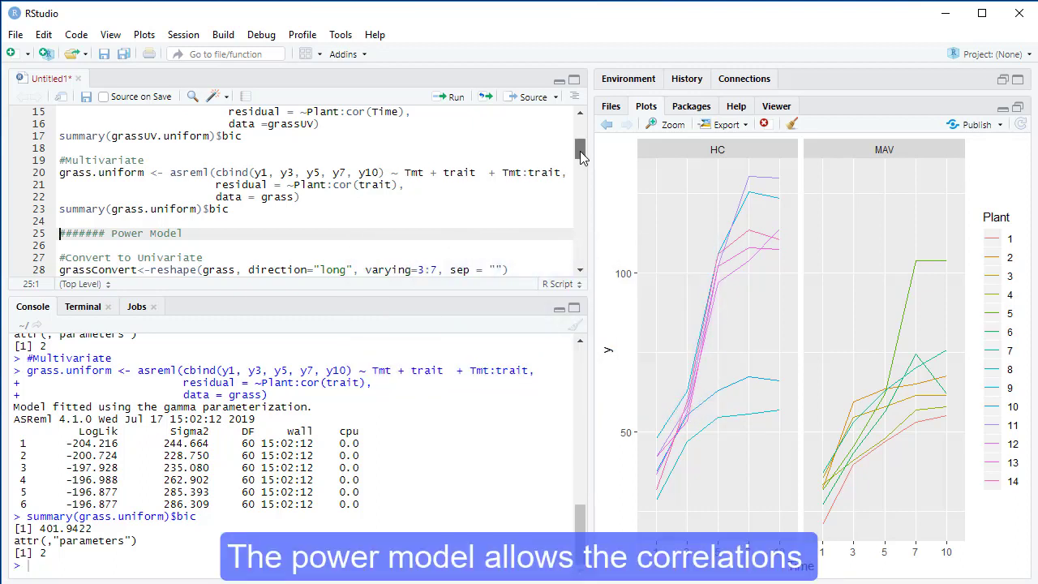
# Scroll the script to the Power Model section with grassConvert and grassUV.power code
pyautogui.moveTo(579, 151); pyautogui.dragTo(581, 160)
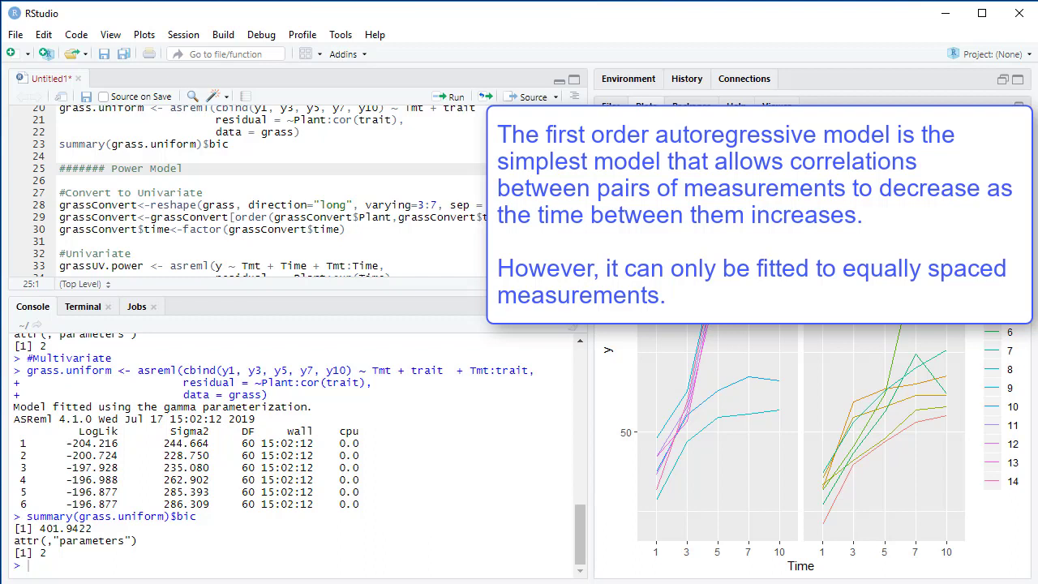
pyautogui.scroll(-2, 259, 191)
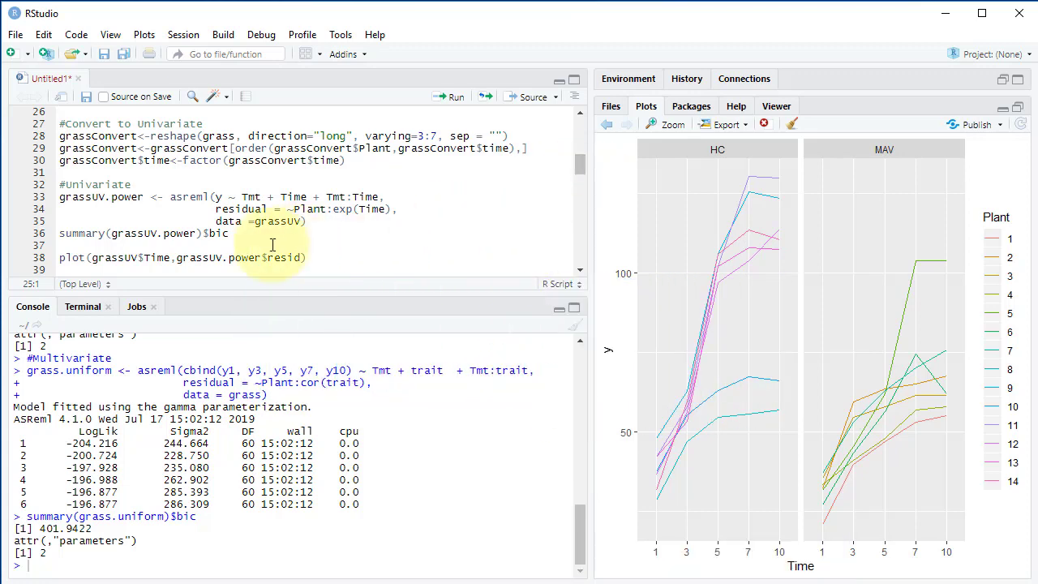
# Fit grassUV.power with ~Plant:exp(Time), print BIC 374.1464, and boxplot residuals by Time
pyautogui.click(58, 197)
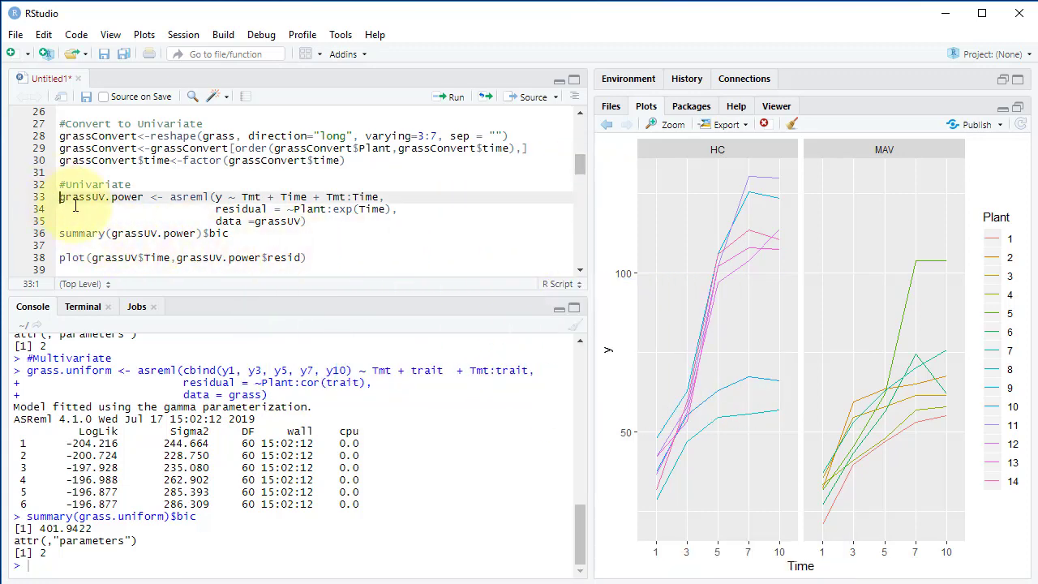
pyautogui.click(448, 97)
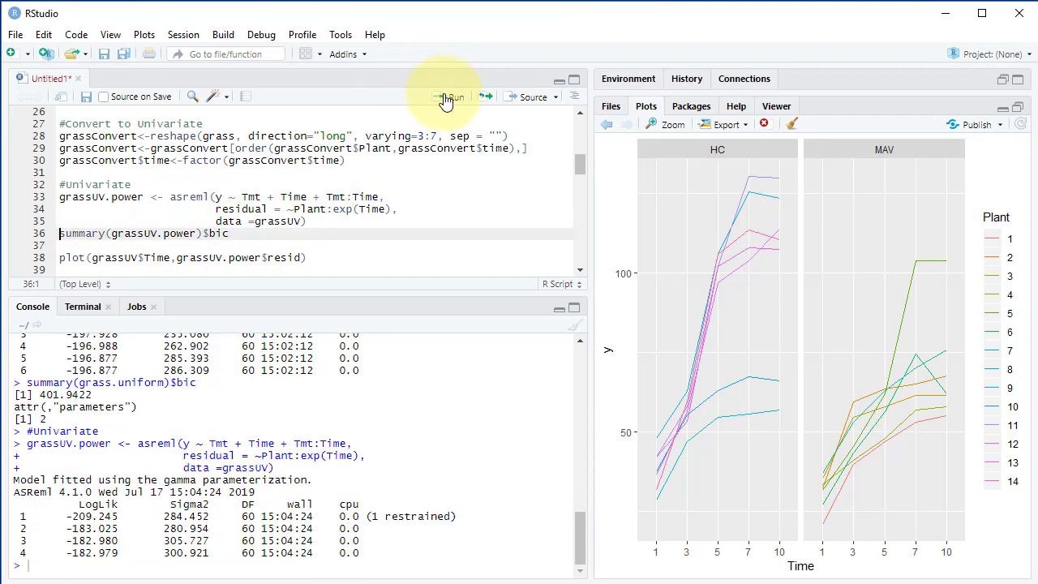
pyautogui.click(448, 97)
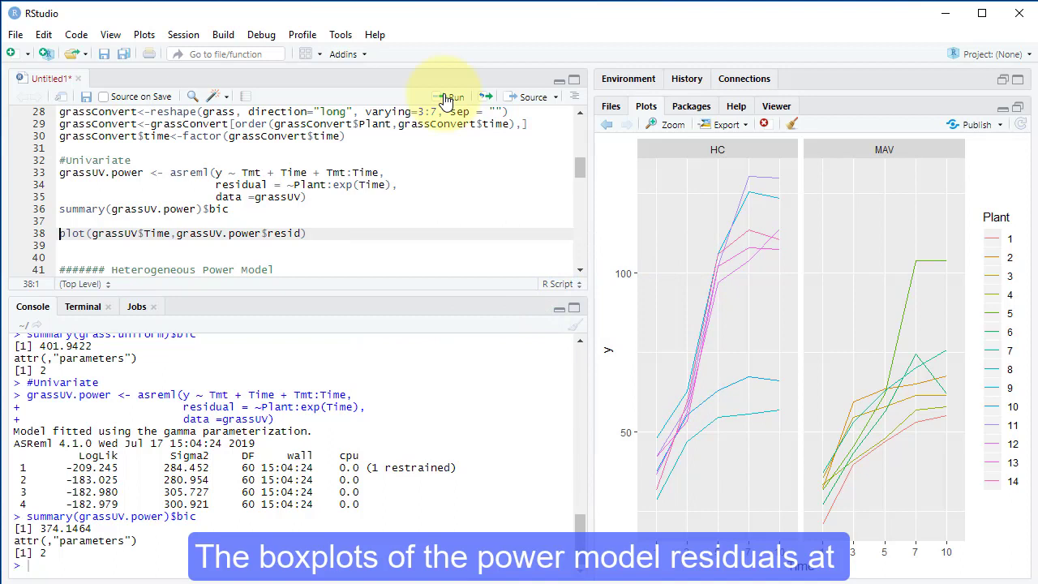
pyautogui.click(445, 100)
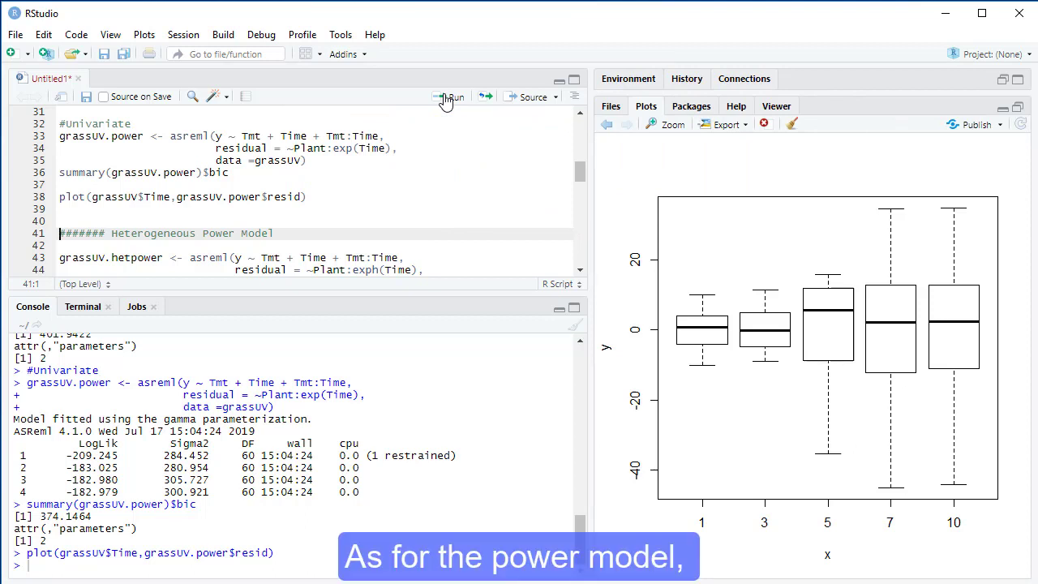
# Fit grassUV.hetpower and print its BIC, 367.5645 with 6 parameters
pyautogui.click(446, 101)
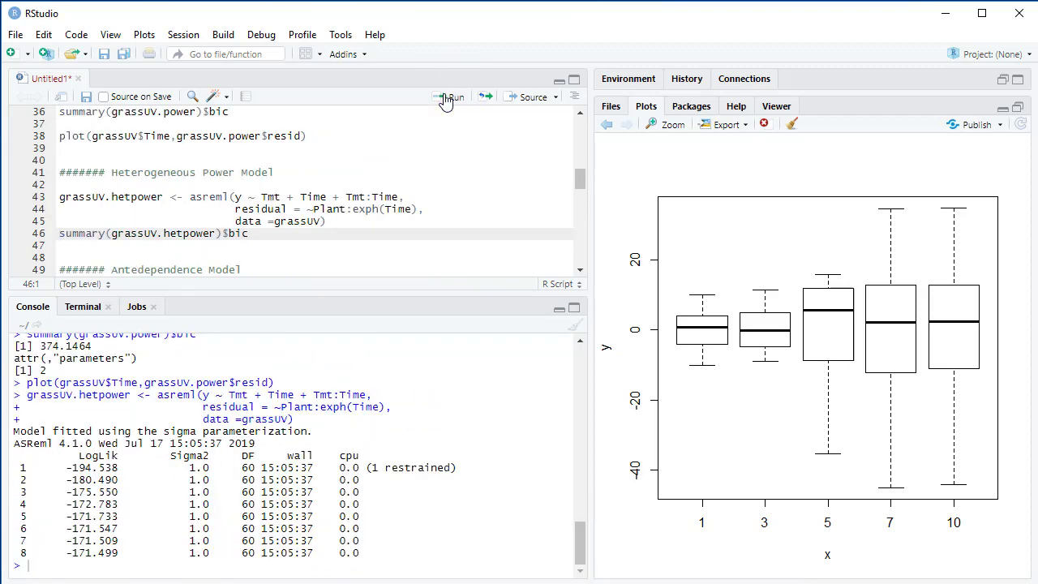
pyautogui.click(445, 100)
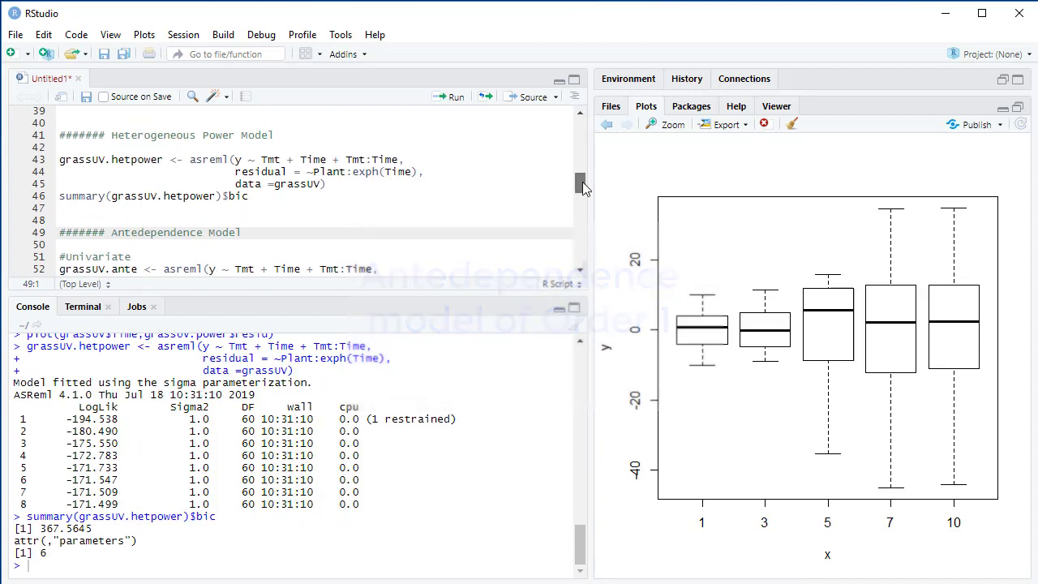
# Fit grassUV.ante and grass.ante and print their BICs, both 357.5878 with 9 parameters
pyautogui.moveTo(582, 182); pyautogui.dragTo(591, 202)
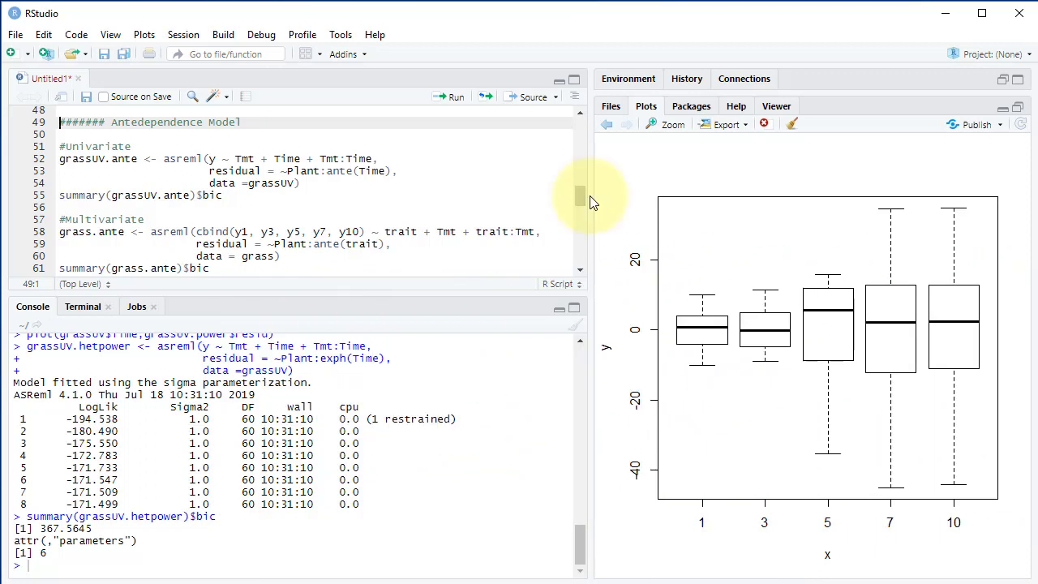
pyautogui.click(451, 99)
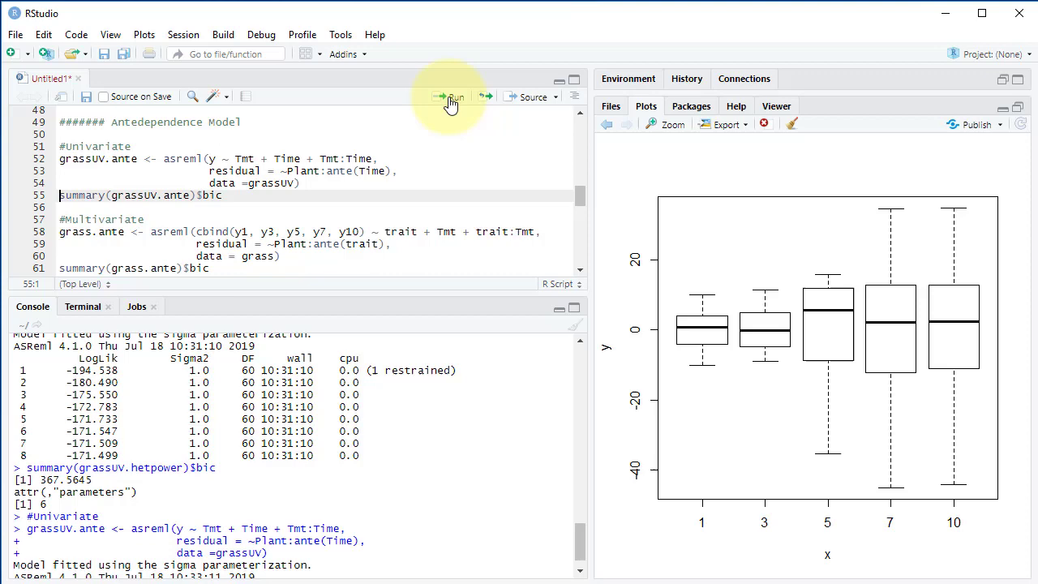
pyautogui.click(451, 103)
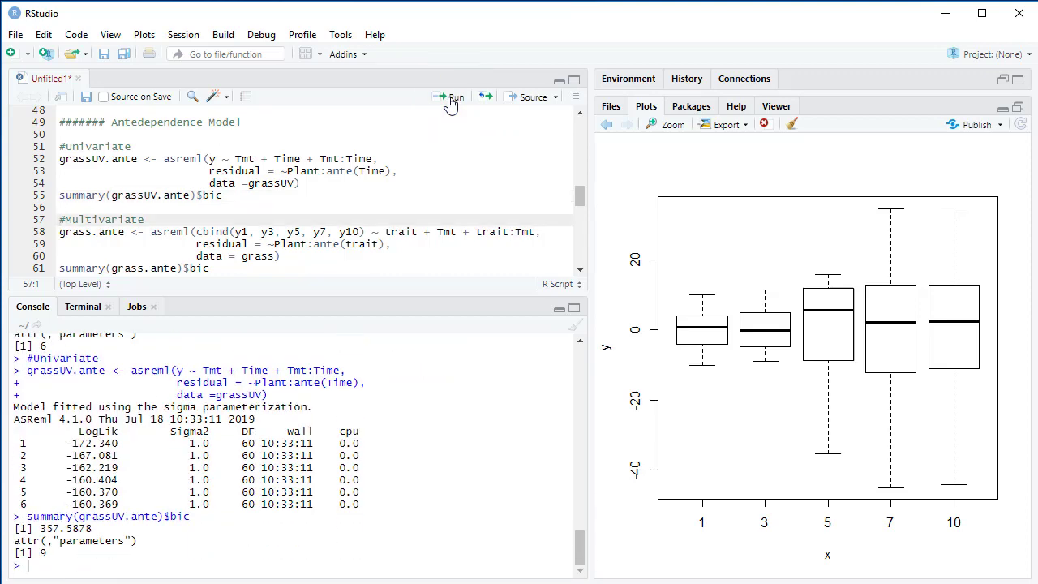
pyautogui.click(452, 103)
pyautogui.click(452, 103)
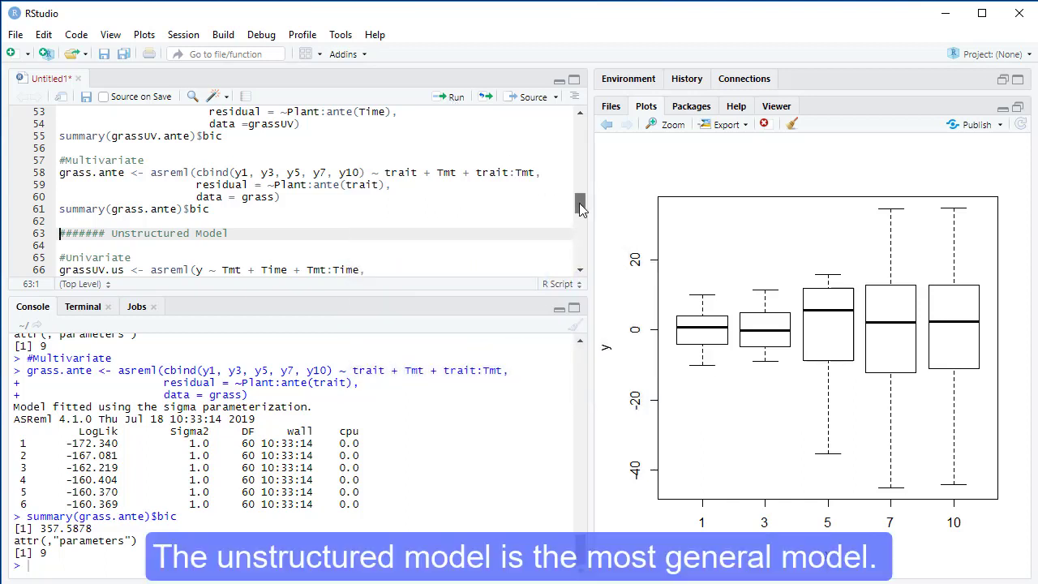
# Fit grassUV.us and grass.us and print their BICs, both 377.4863 with 15 parameters
pyautogui.moveTo(580, 204); pyautogui.dragTo(587, 223)
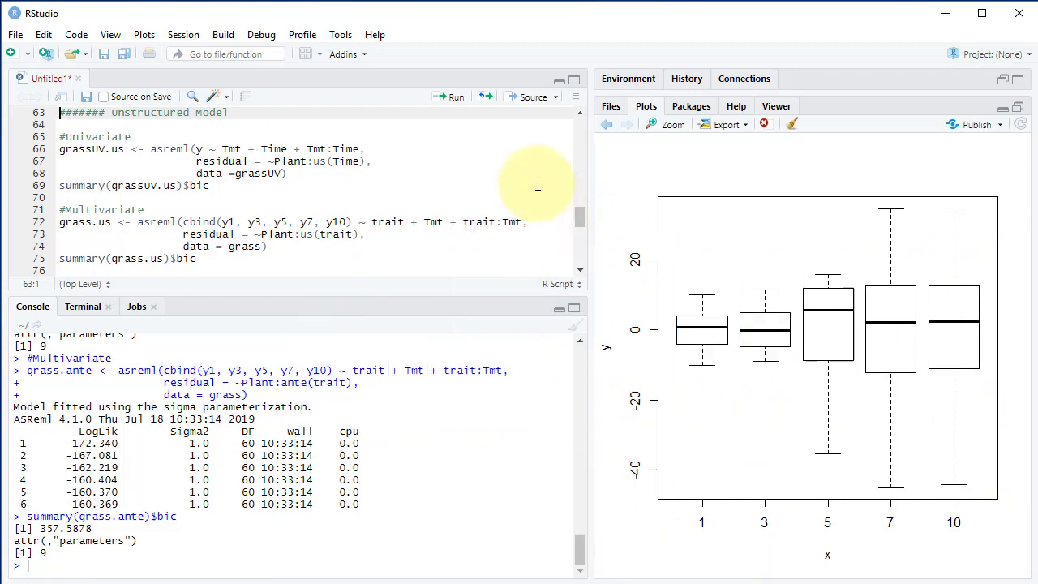
pyautogui.click(455, 103)
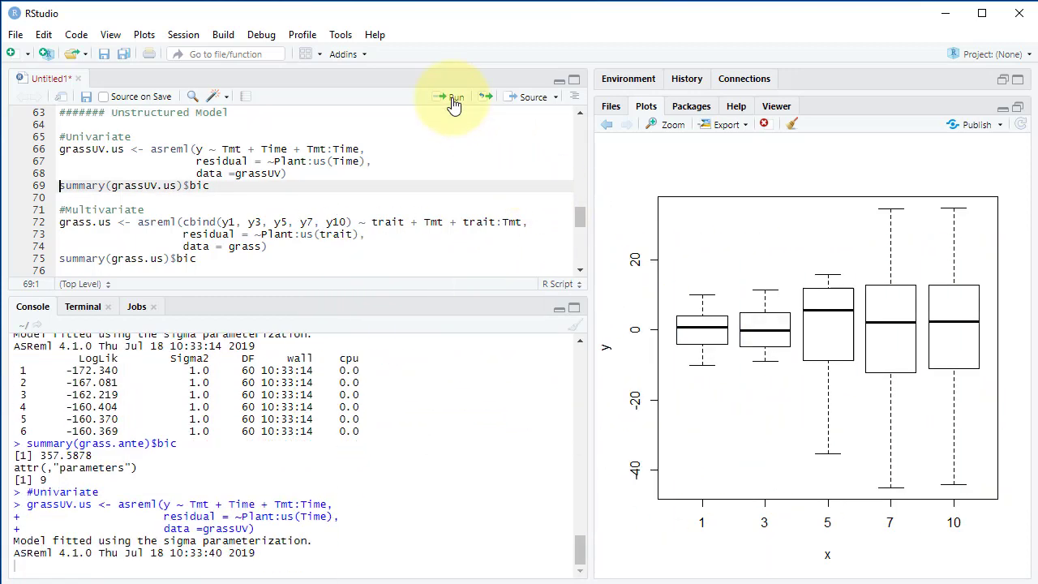
pyautogui.click(455, 103)
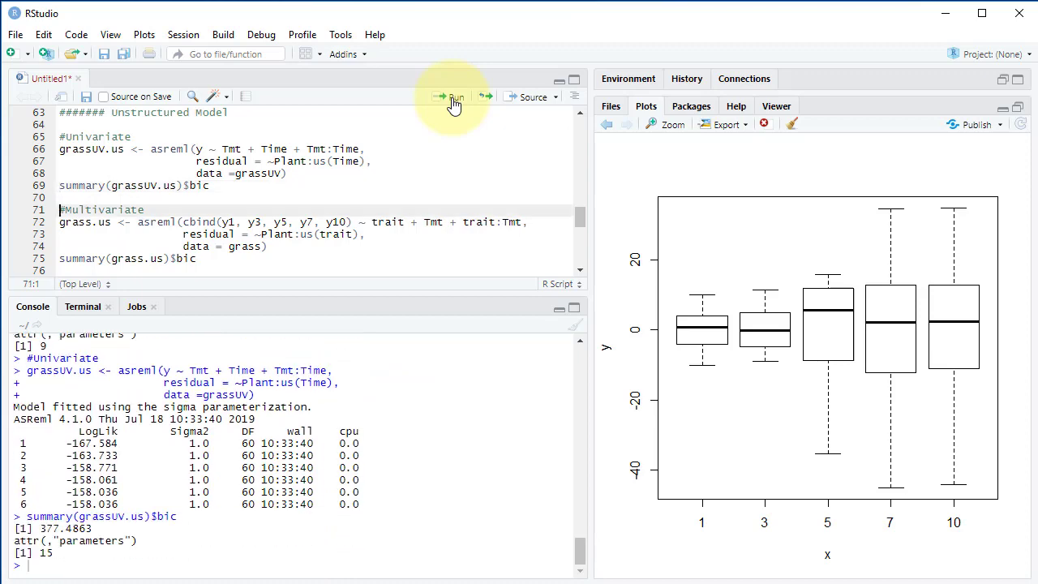
pyautogui.click(455, 103)
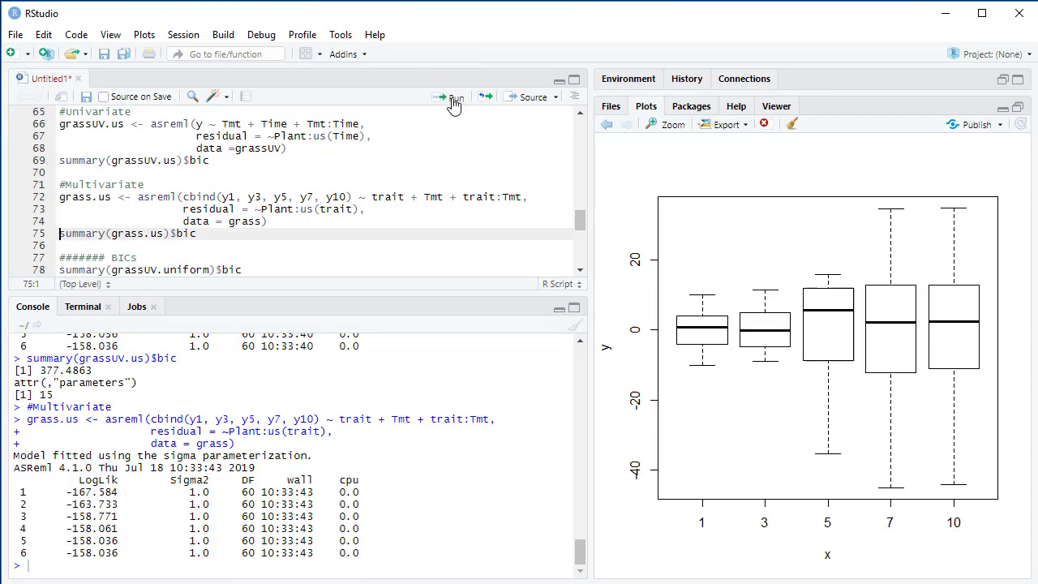
pyautogui.click(455, 103)
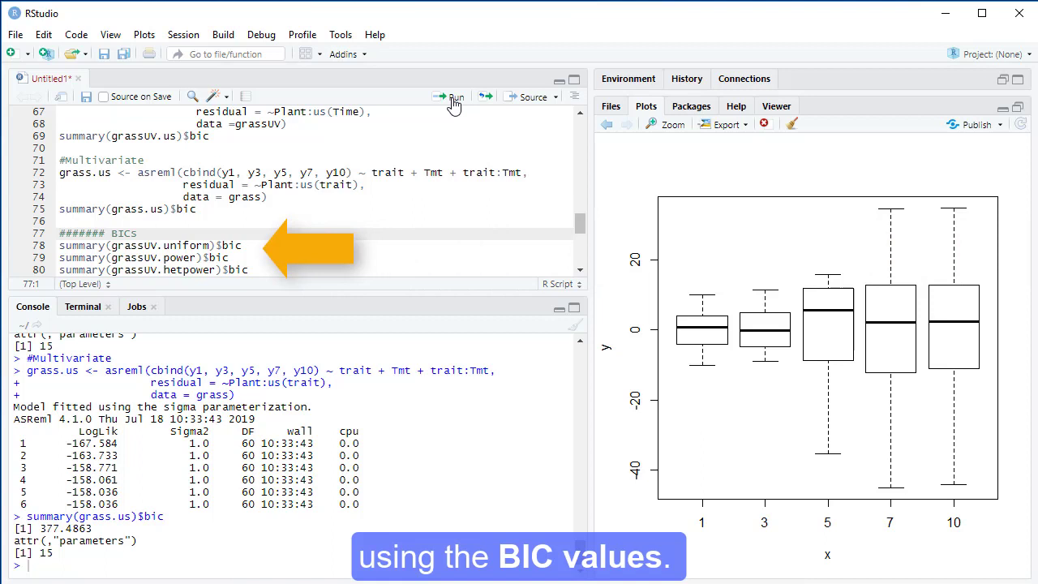
# Print BICs for the uniform, power, heterogeneous power, antedependence and unstructured models; antedependence is lowest at 357.5878
pyautogui.click(454, 102)
pyautogui.click(455, 103)
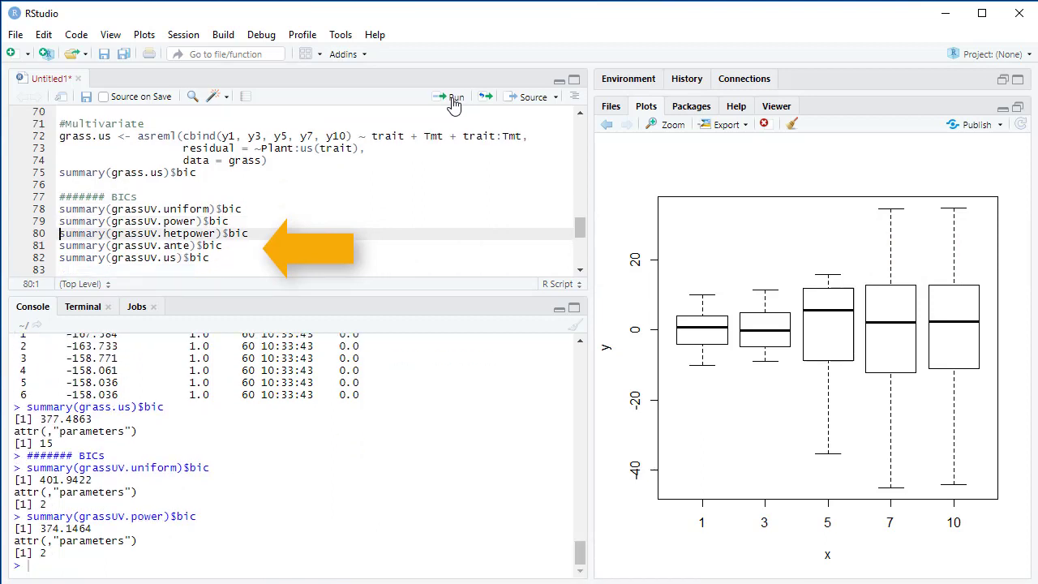
pyautogui.click(454, 103)
pyautogui.click(455, 103)
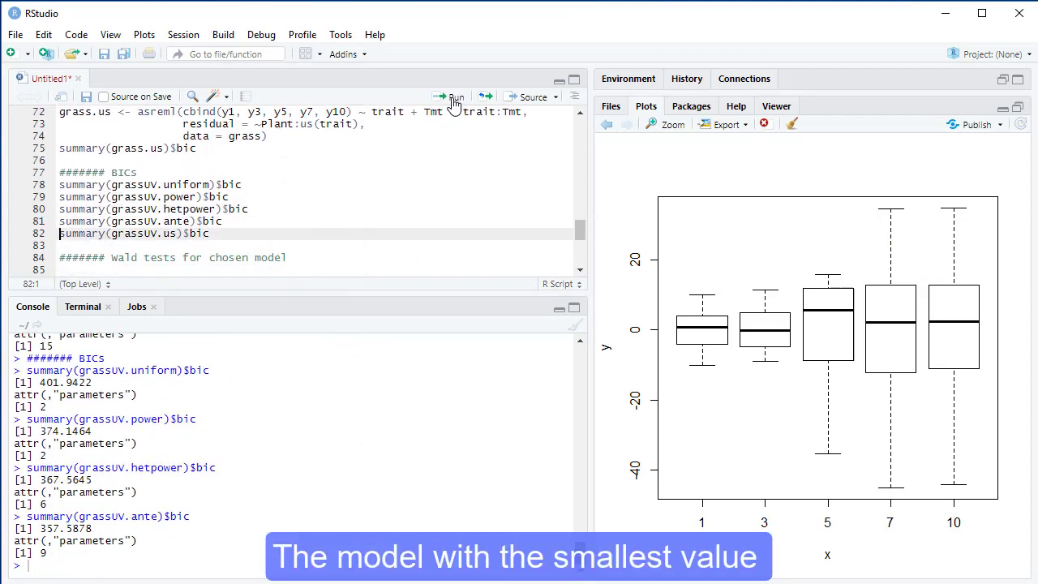
pyautogui.click(454, 103)
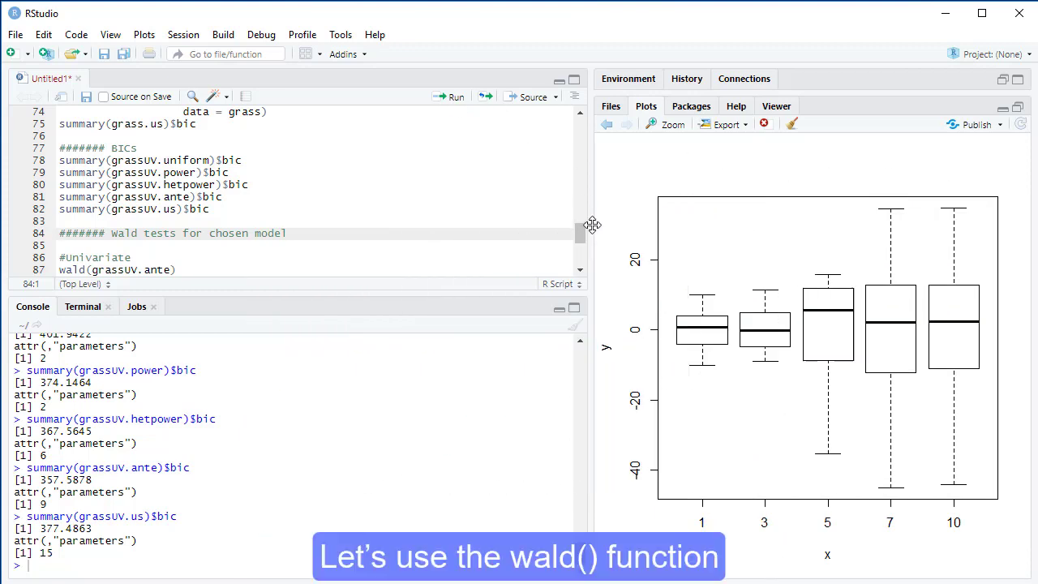
# Run wald() on grassUV.ante and grass.ante, both giving treatment-by-time p-value 0.00356
pyautogui.scroll(-3, 579, 233)
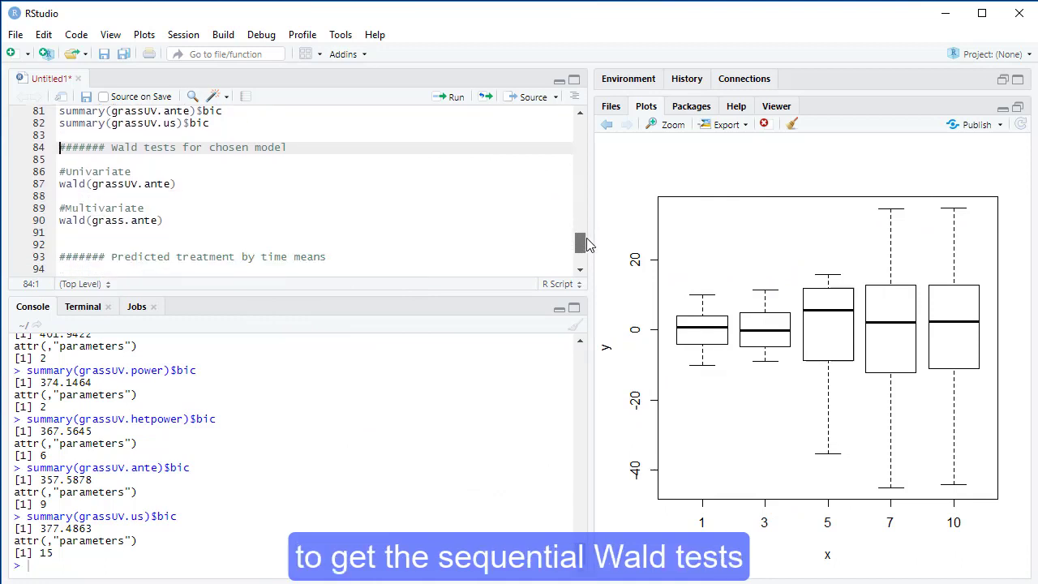
pyautogui.scroll(-1, 588, 243)
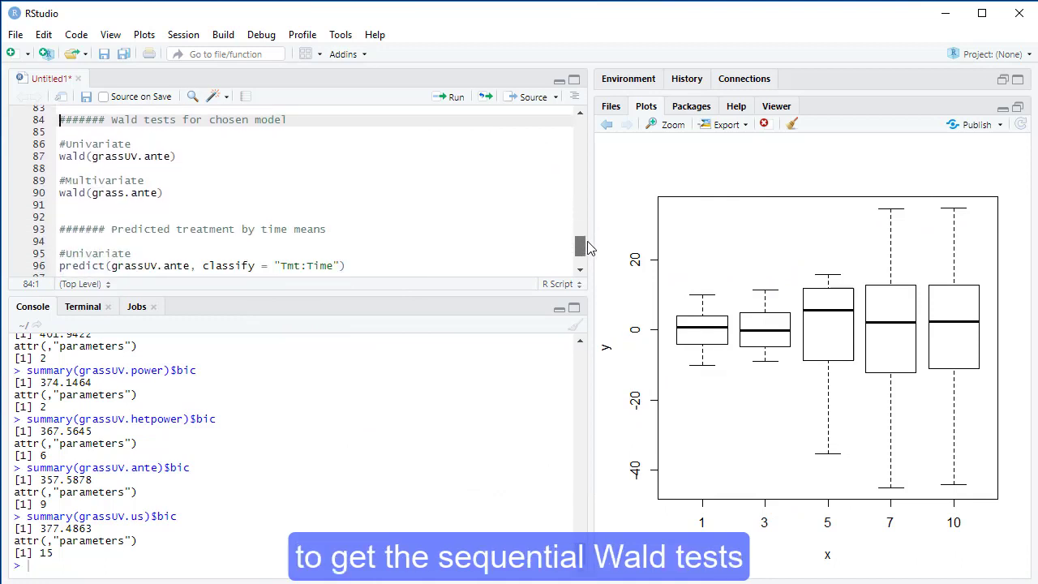
pyautogui.click(451, 98)
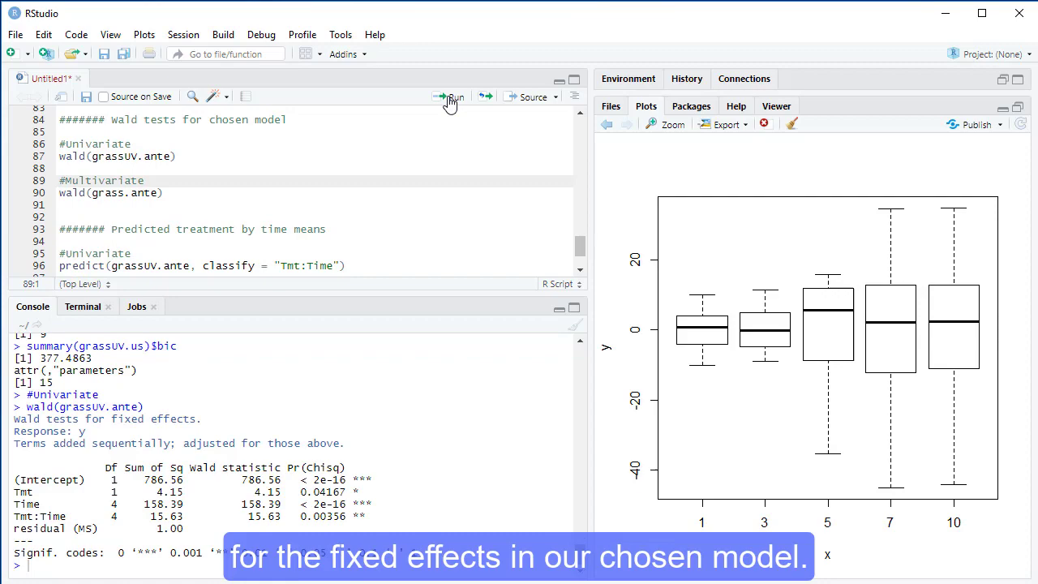
pyautogui.click(451, 98)
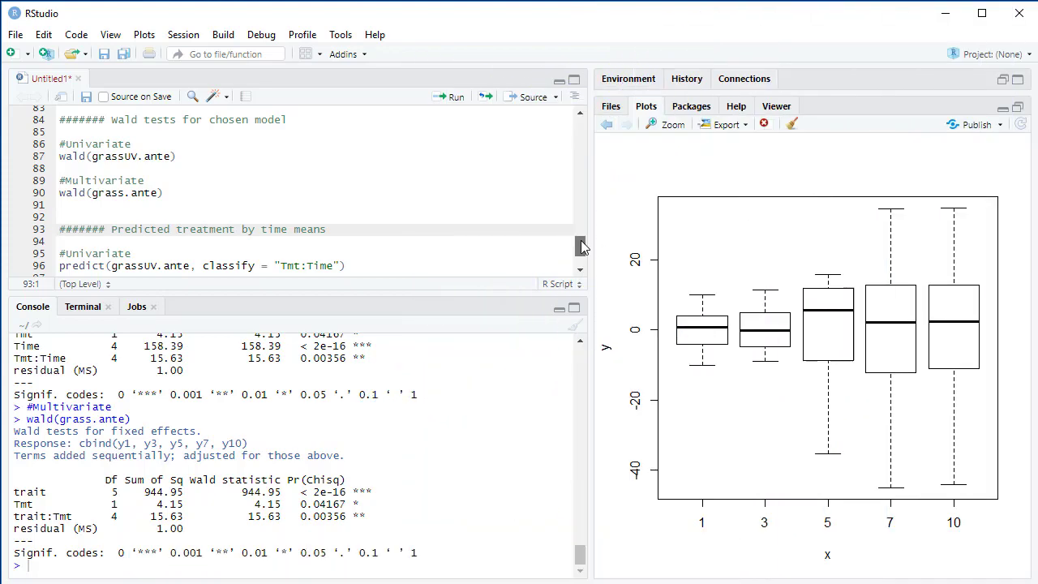
# Predict Tmt:Time means from grassUV.ante and Tmt:trait means from grass.ante
pyautogui.scroll(-2, 584, 253)
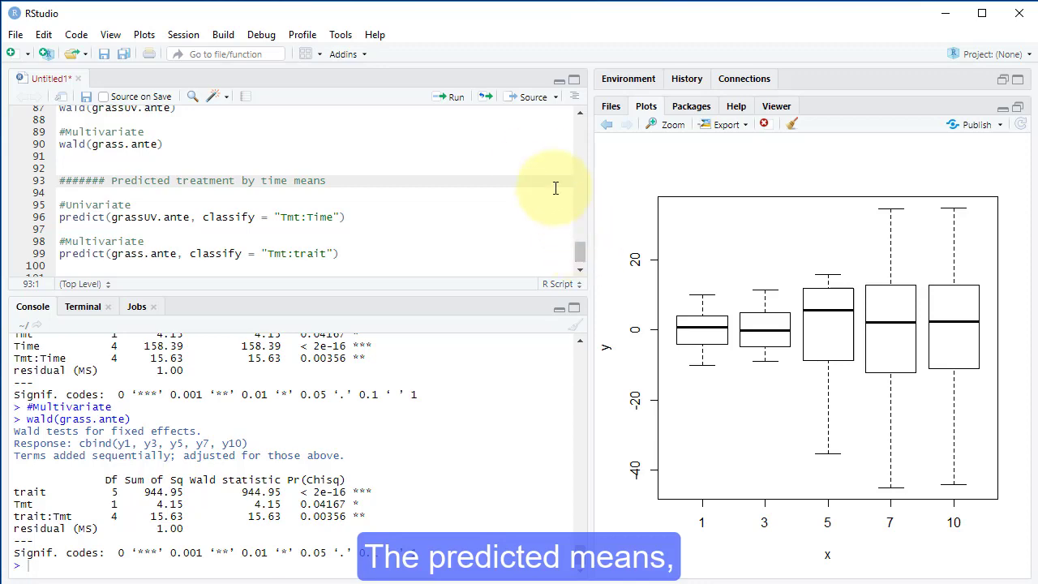
pyautogui.click(456, 98)
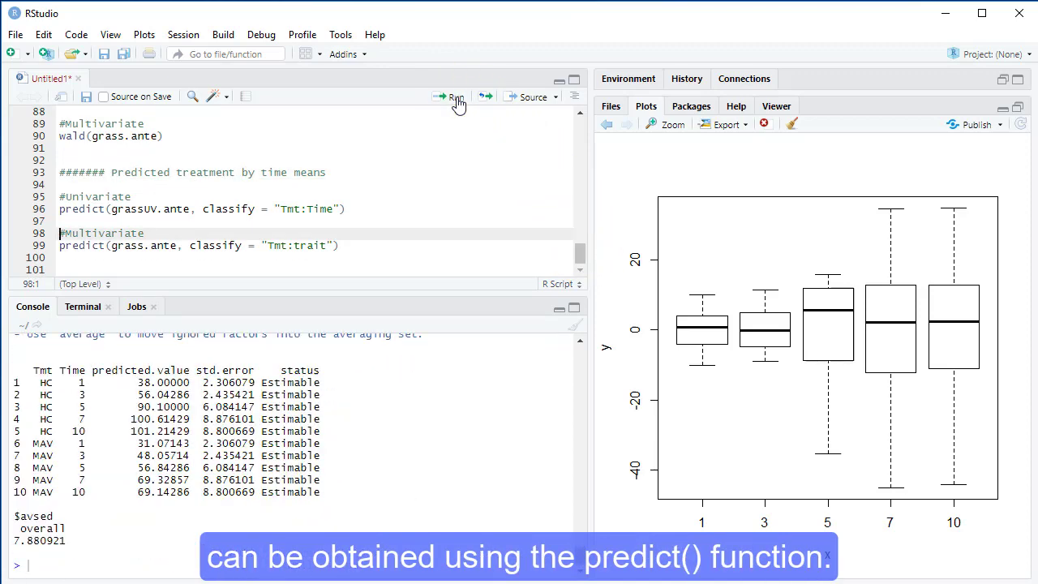
pyautogui.click(455, 98)
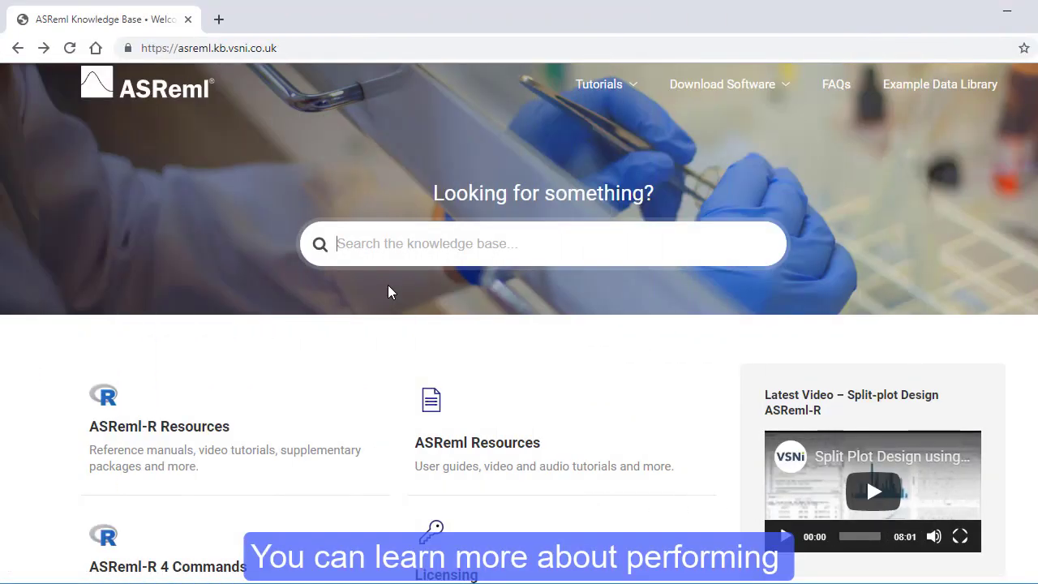
# Search the knowledge base for 'asreml-r reference manual'
pyautogui.write('asreml-')
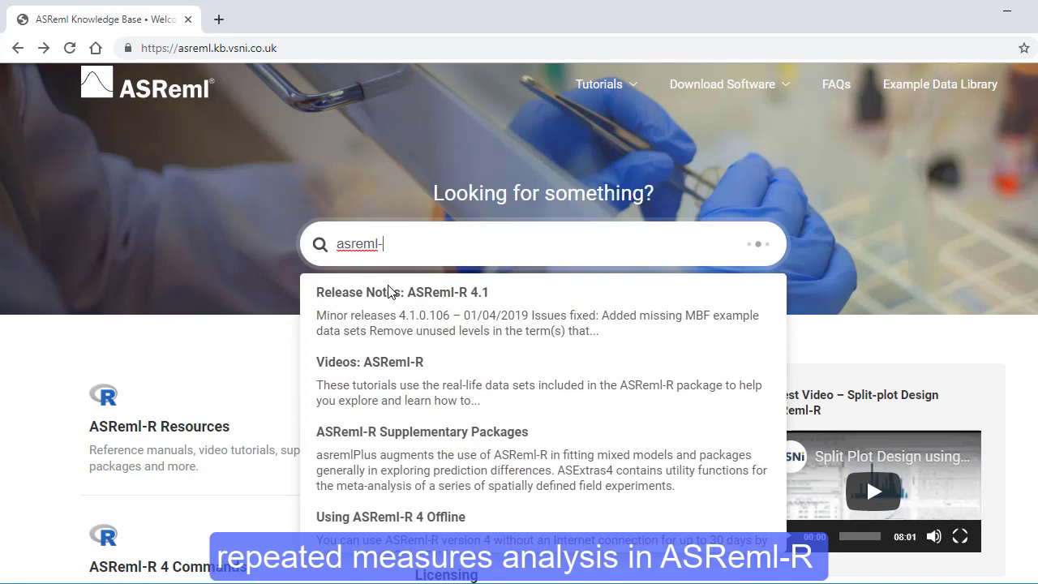
pyautogui.write('r reference manual')
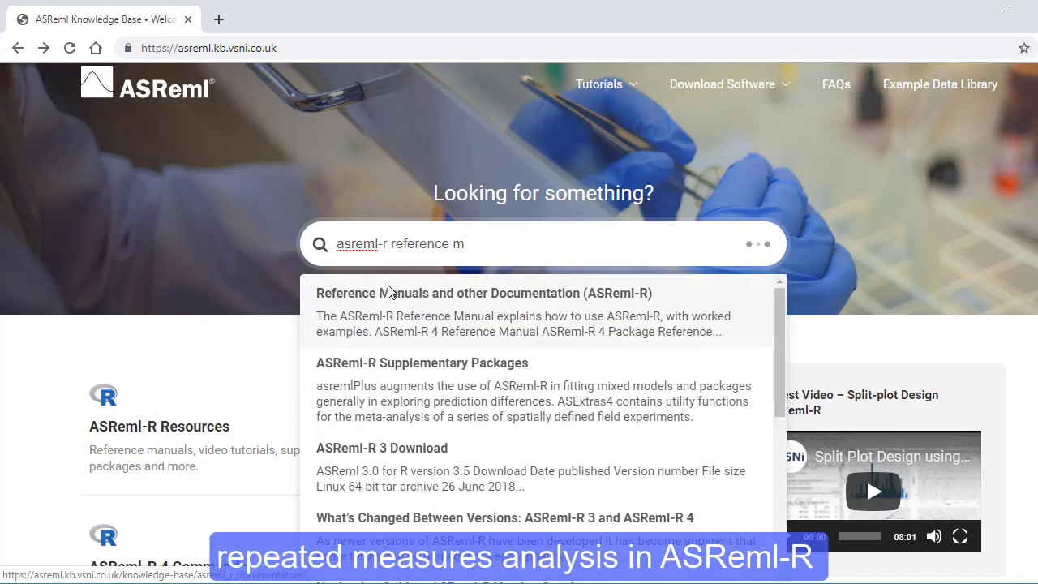